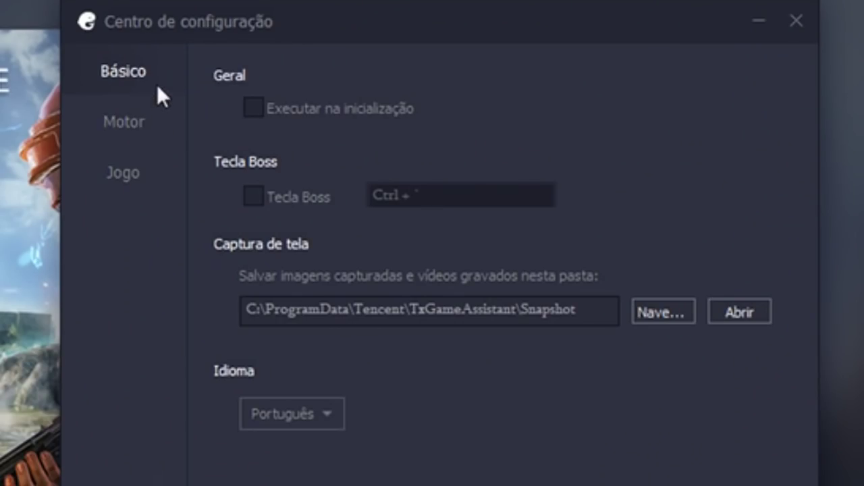
Step: Set the engine to smart rendering, no dedicated GPU priority, anti-aliasing off, automatic memory and processor, and 240 DPI, and save
{"action": "left_click", "coordinate": [130, 125]}
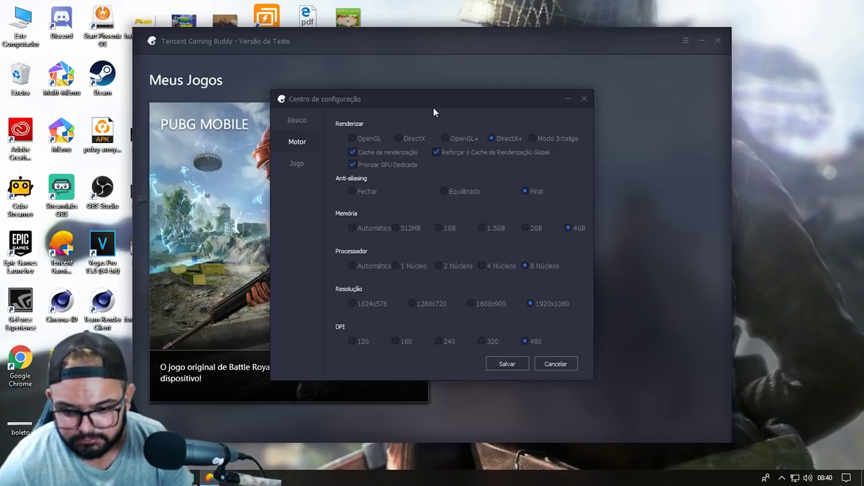
{"action": "left_click", "coordinate": [535, 139]}
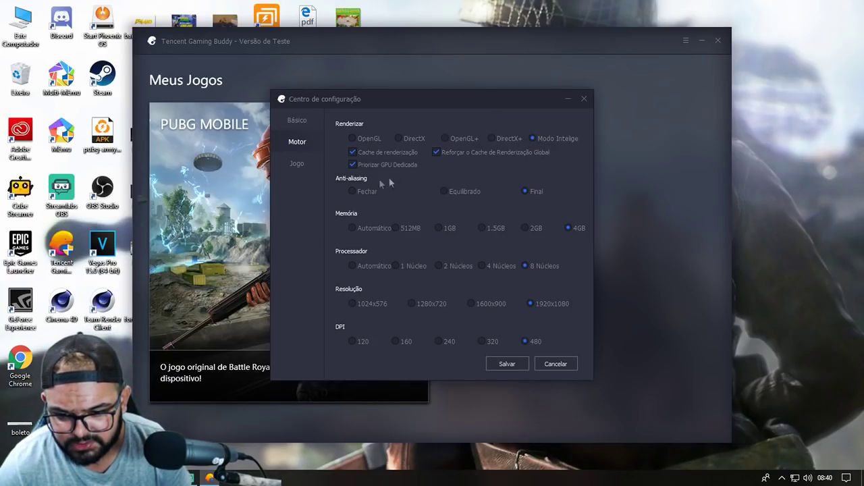
{"action": "left_click", "coordinate": [353, 165]}
{"action": "left_click", "coordinate": [366, 193]}
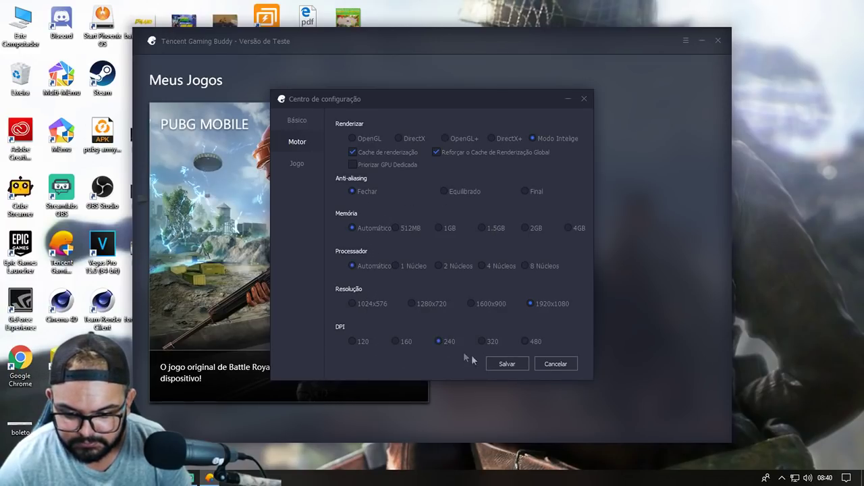
{"action": "left_click", "coordinate": [506, 364]}
{"action": "left_click", "coordinate": [524, 269]}
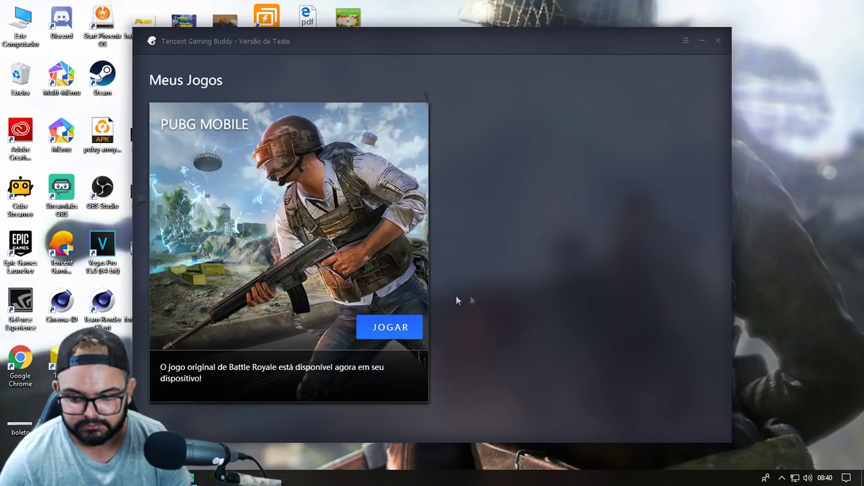
Step: Reopen the engine settings, choose DirectX+ rendering, and enable dedicated GPU priority
{"action": "left_click", "coordinate": [686, 41]}
{"action": "left_click", "coordinate": [686, 86]}
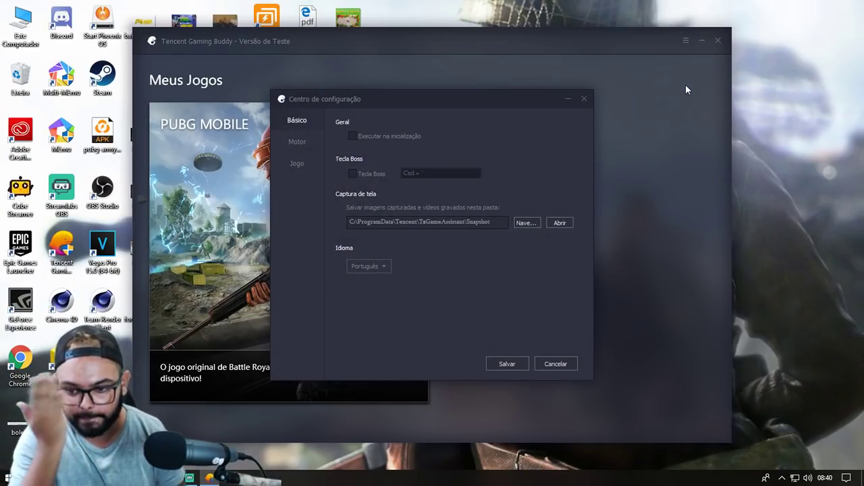
{"action": "left_click", "coordinate": [297, 141]}
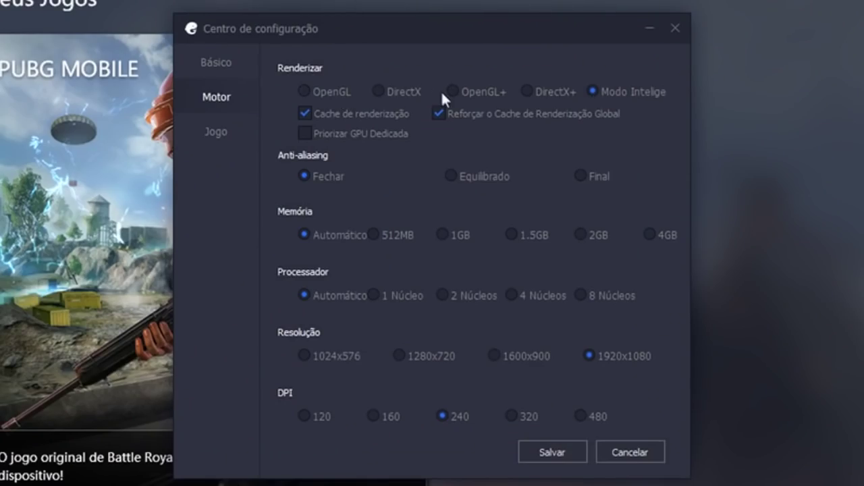
{"action": "mouse_move", "coordinate": [537, 94]}
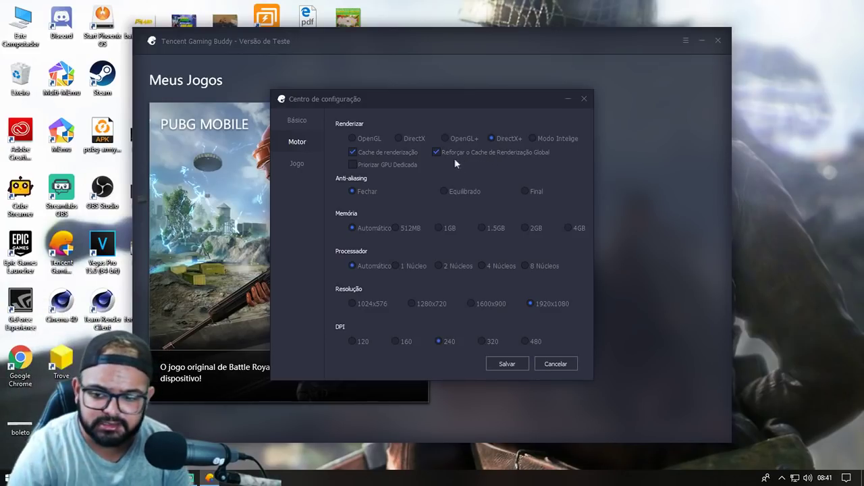
{"action": "left_click", "coordinate": [382, 165]}
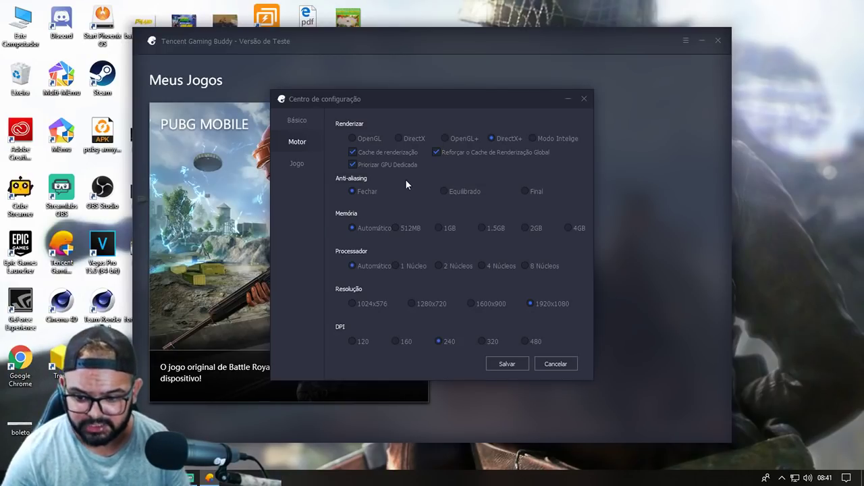
{"action": "mouse_move", "coordinate": [373, 166]}
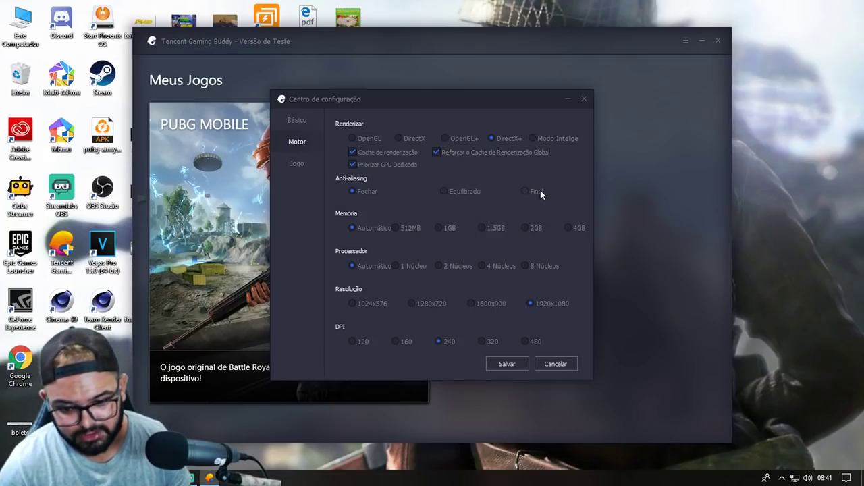
Step: Set anti-aliasing to Final and the emulator memory to 4GB
{"action": "mouse_move", "coordinate": [540, 192]}
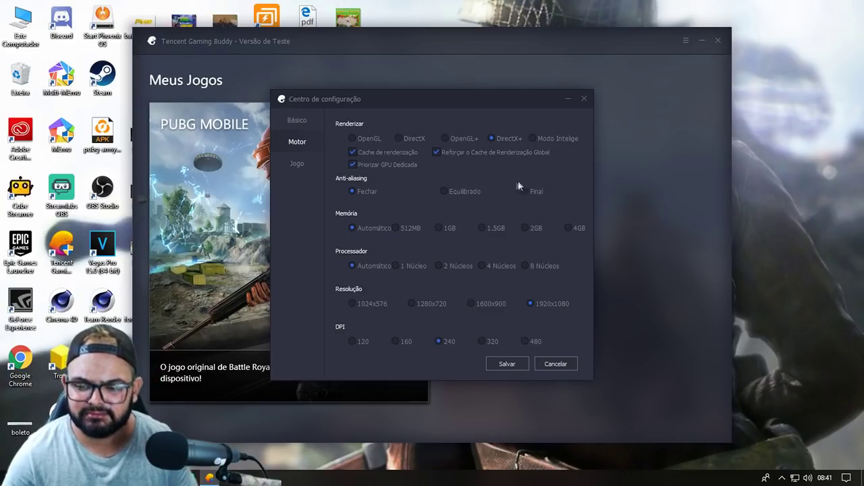
{"action": "left_click", "coordinate": [467, 192]}
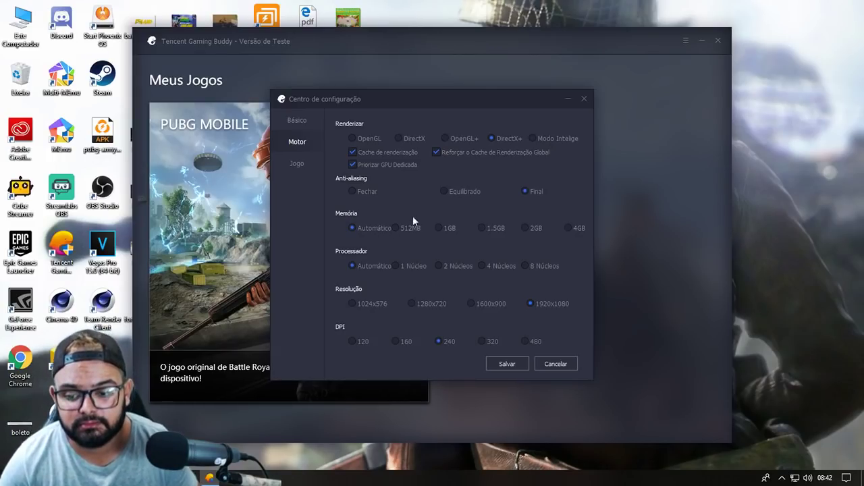
{"action": "left_click", "coordinate": [557, 228]}
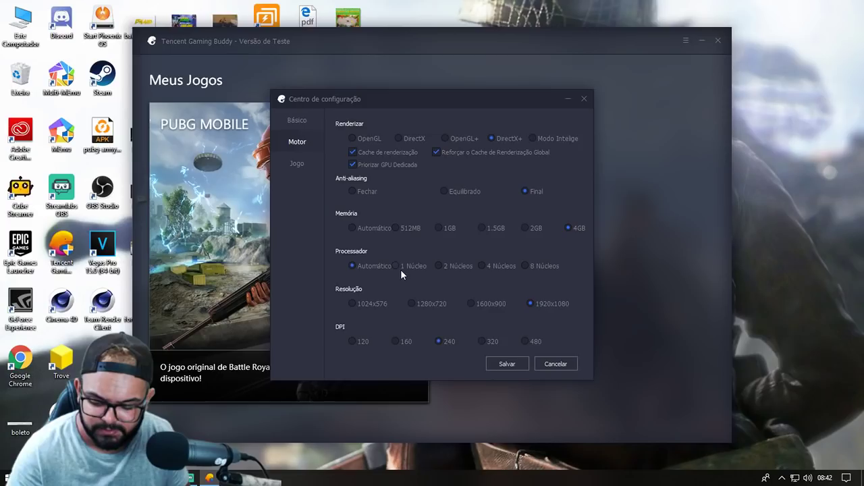
Step: Launch Windows System Configuration with msconfig and open the advanced boot options of the Windows 10 entry
{"action": "key", "text": "super+r"}
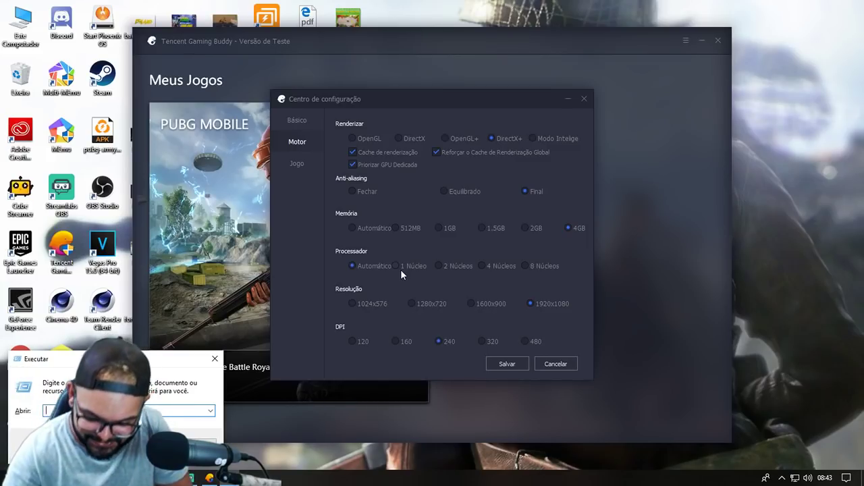
{"action": "type", "text": "msconfig"}
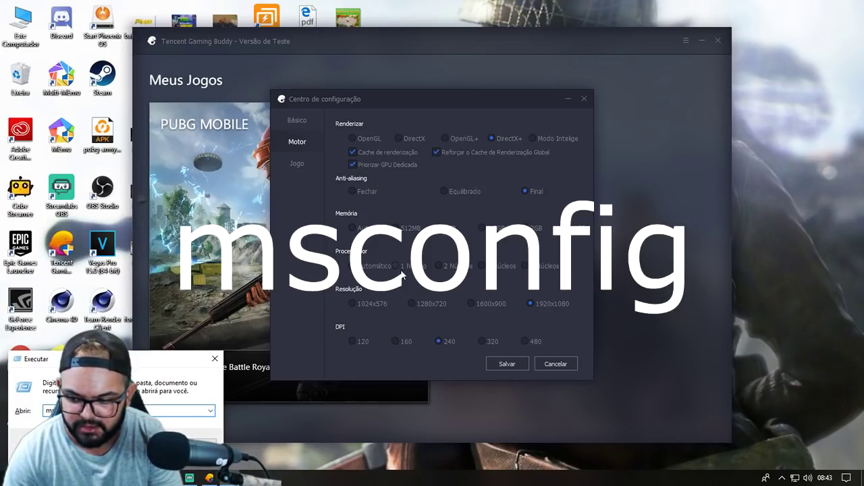
{"action": "key", "text": "Return"}
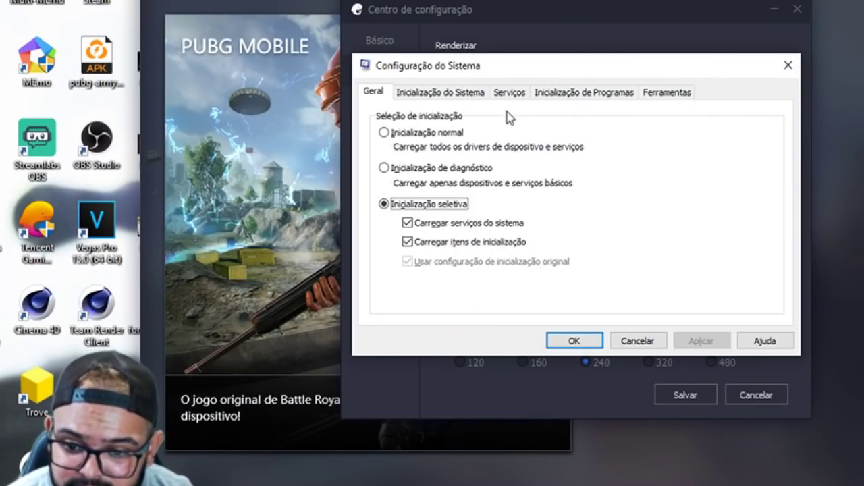
{"action": "left_click", "coordinate": [473, 93]}
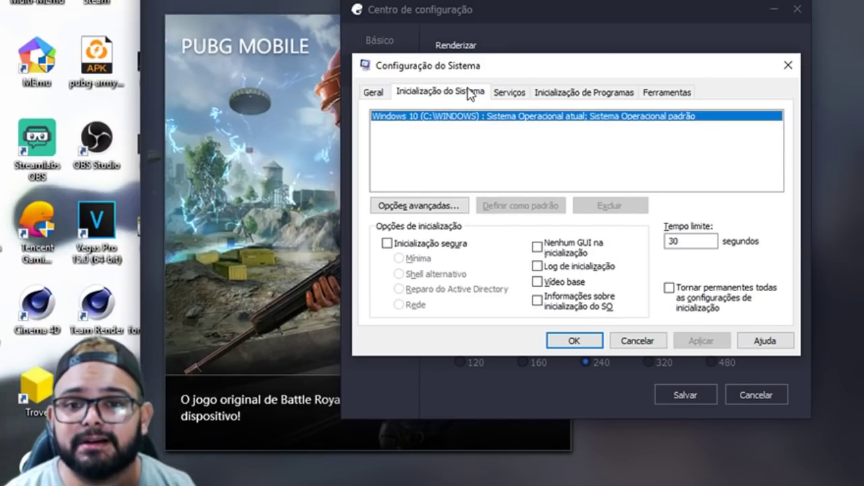
{"action": "left_click", "coordinate": [421, 206]}
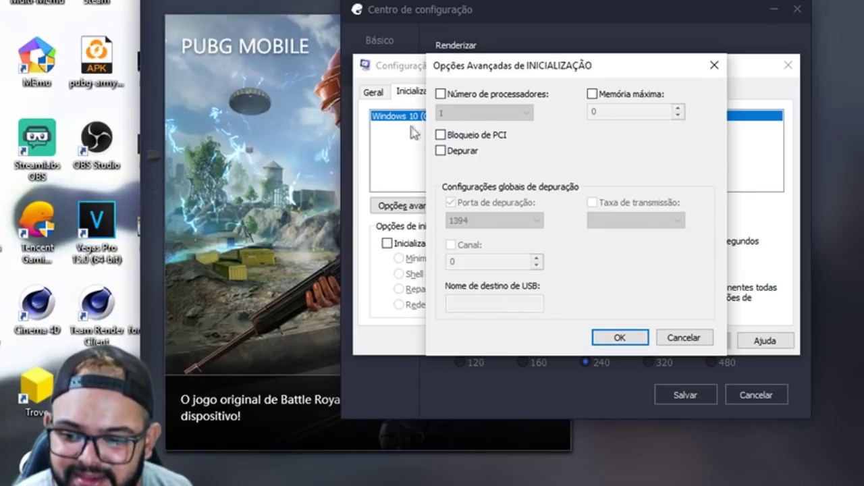
Step: Set the number of boot processors to 8, apply the change, and exit System Configuration without restarting
{"action": "left_click", "coordinate": [459, 94]}
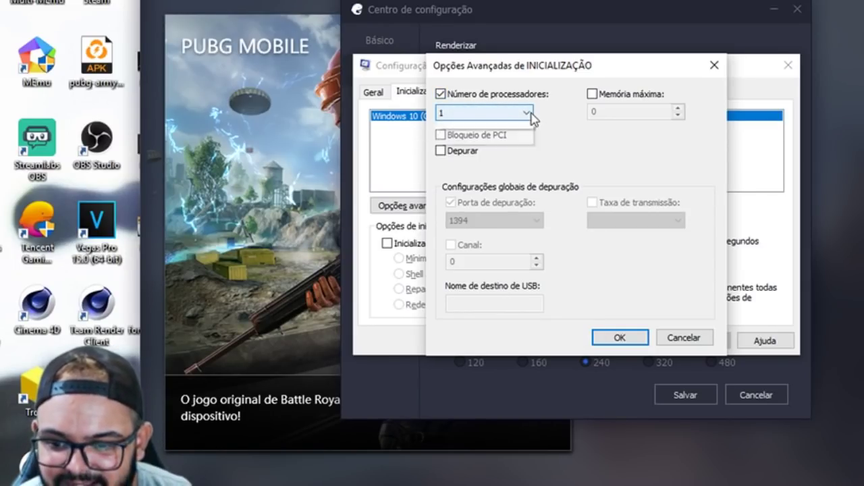
{"action": "left_click", "coordinate": [530, 113]}
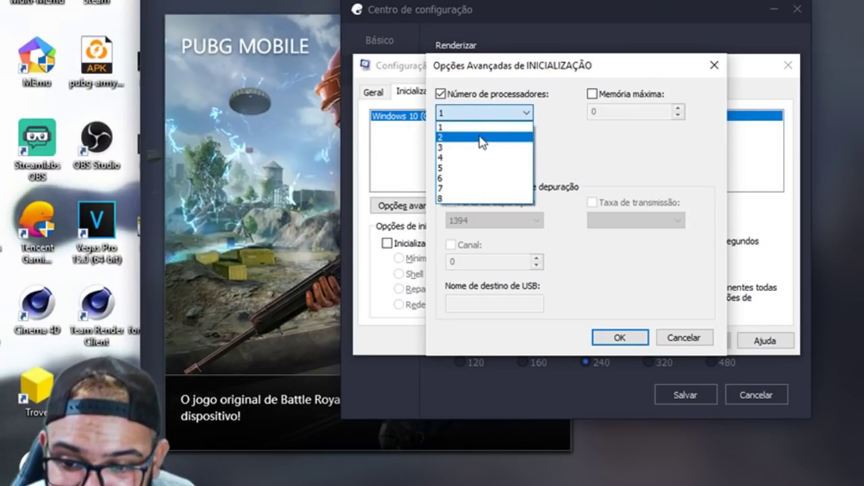
{"action": "left_click", "coordinate": [461, 199]}
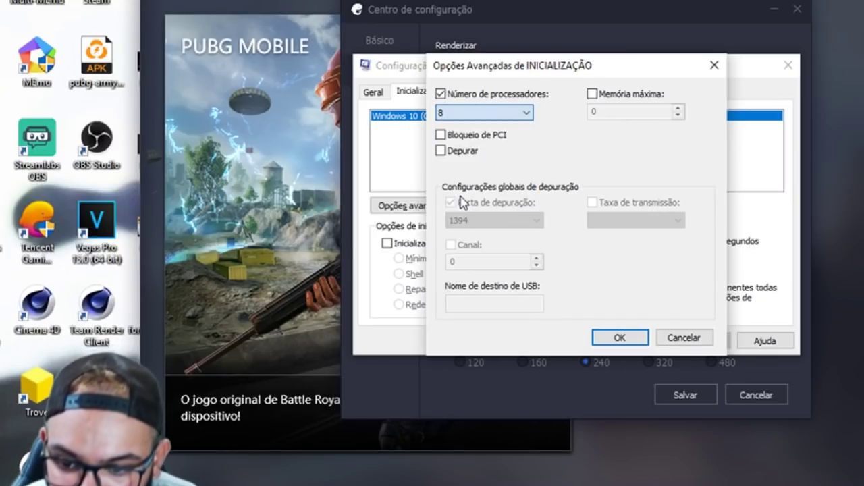
{"action": "left_click", "coordinate": [621, 338]}
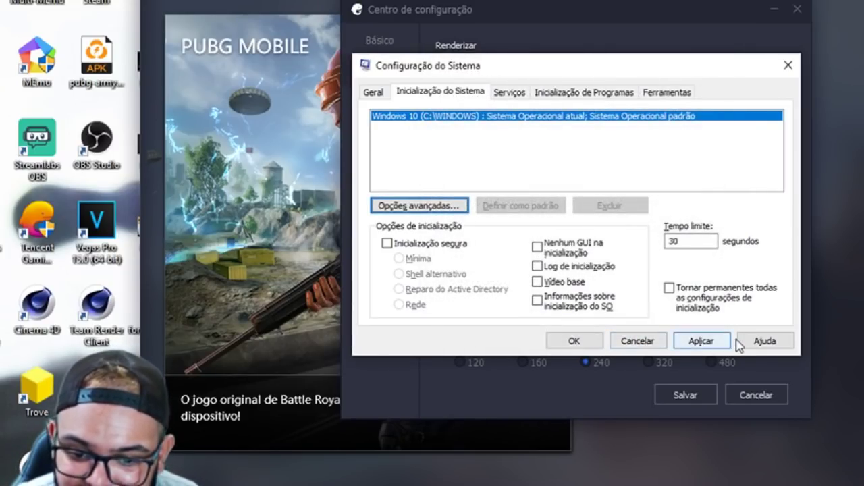
{"action": "left_click", "coordinate": [718, 343]}
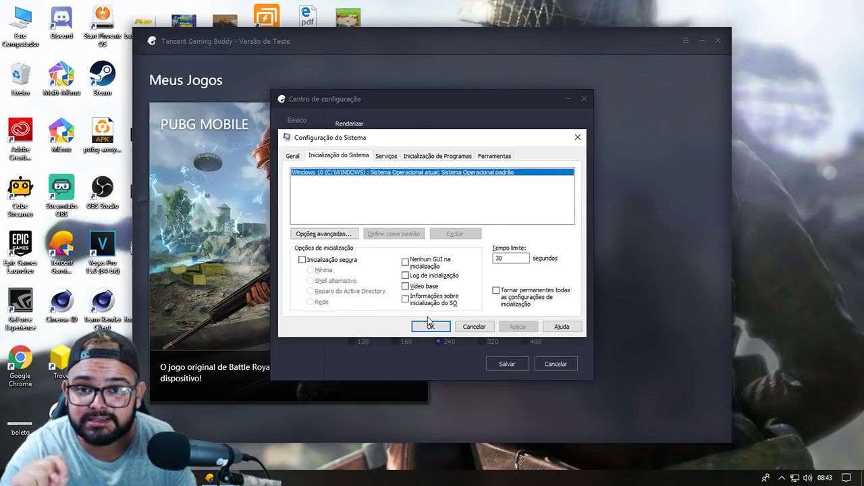
{"action": "left_click", "coordinate": [429, 326]}
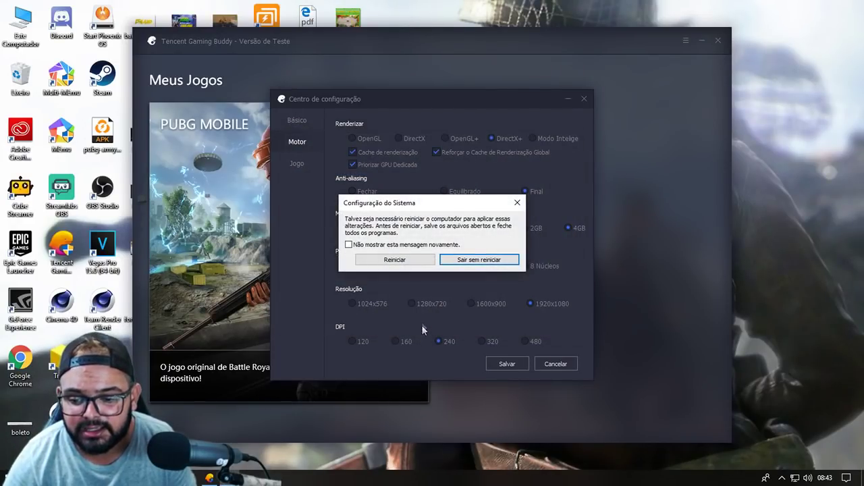
{"action": "left_click", "coordinate": [465, 260]}
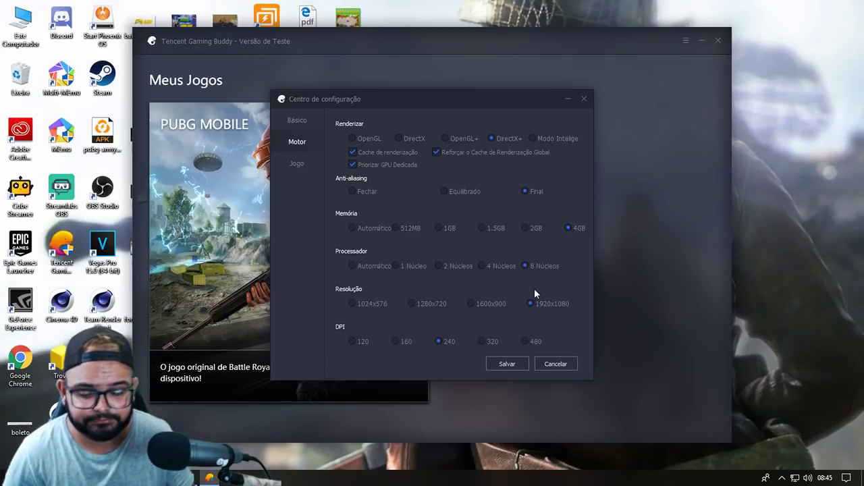
Step: Use 8 processor cores and 480 DPI for the emulator engine, and save the settings
{"action": "left_click", "coordinate": [528, 341]}
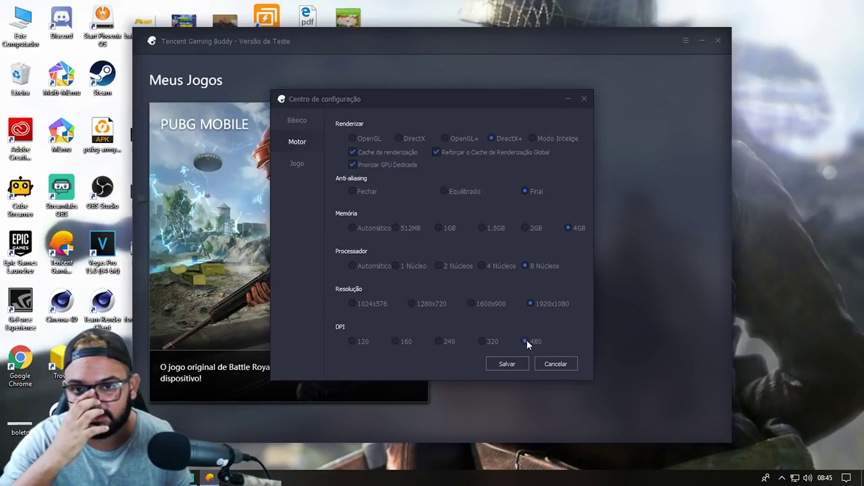
{"action": "left_click", "coordinate": [492, 366]}
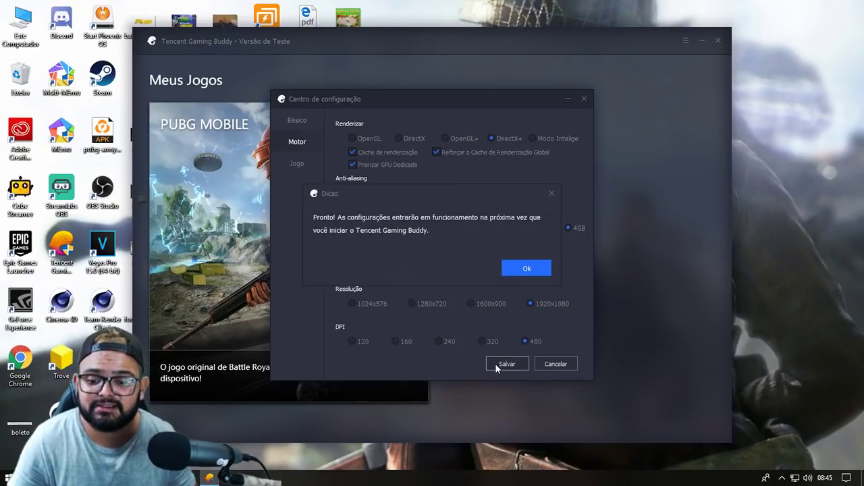
{"action": "left_click", "coordinate": [535, 268]}
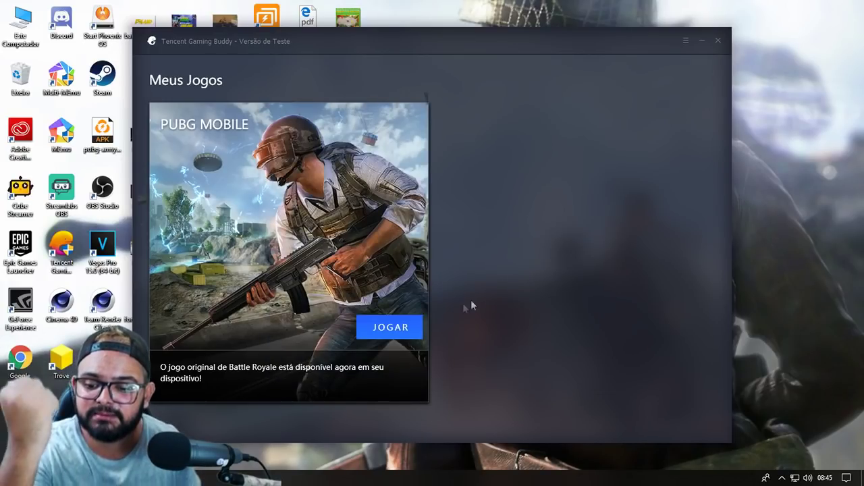
{"action": "left_click", "coordinate": [391, 327]}
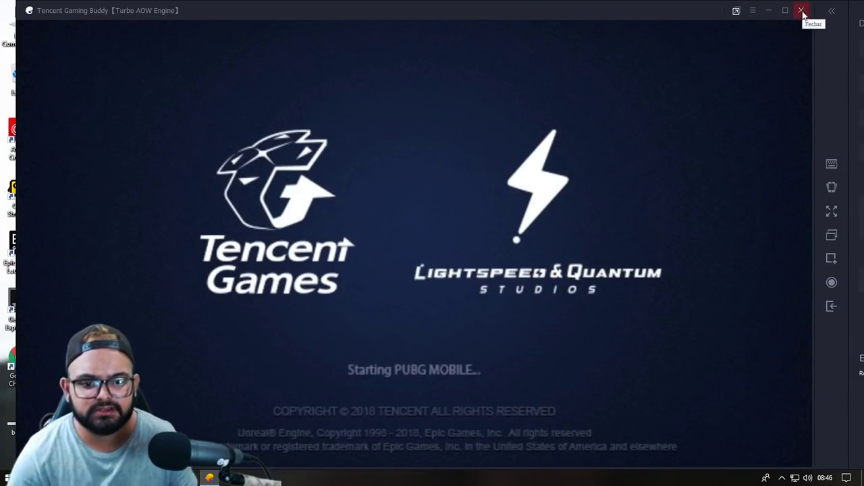
{"action": "left_click", "coordinate": [553, 160]}
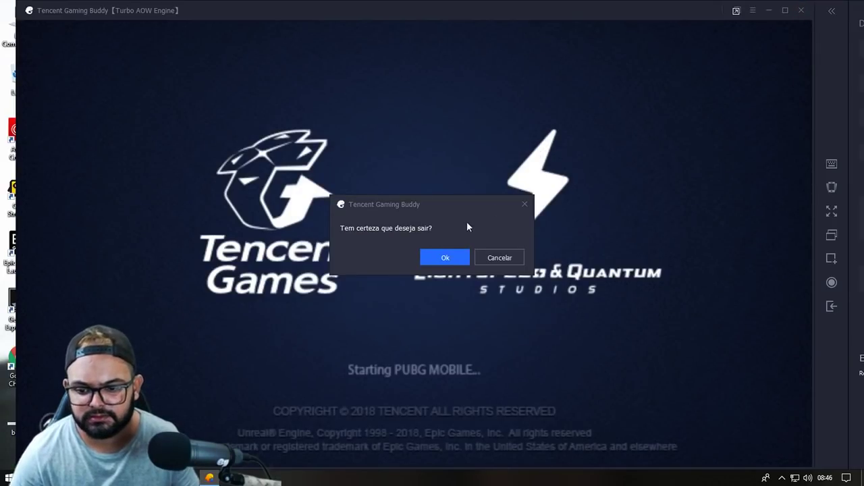
{"action": "left_click", "coordinate": [446, 257]}
Step: Choose 2K Ultra HD as the PUBG MOBILE game resolution in the configuration center and save it
{"action": "left_click", "coordinate": [686, 41]}
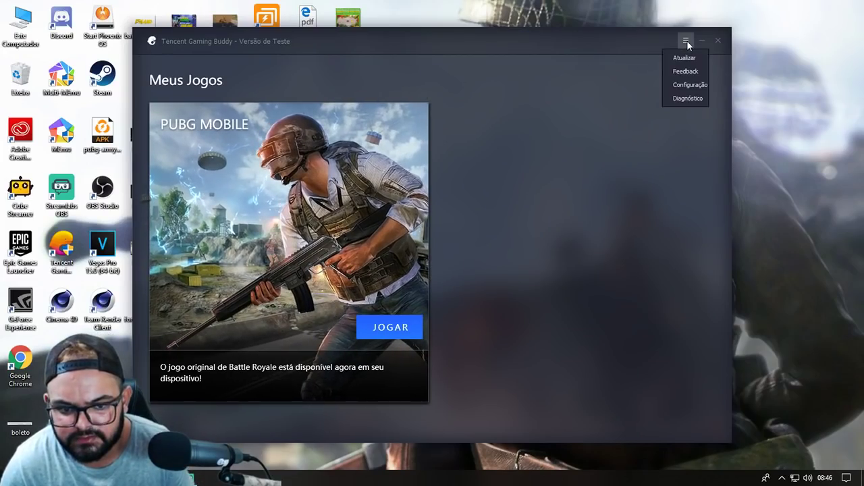
{"action": "left_click", "coordinate": [688, 83]}
{"action": "left_click", "coordinate": [297, 163]}
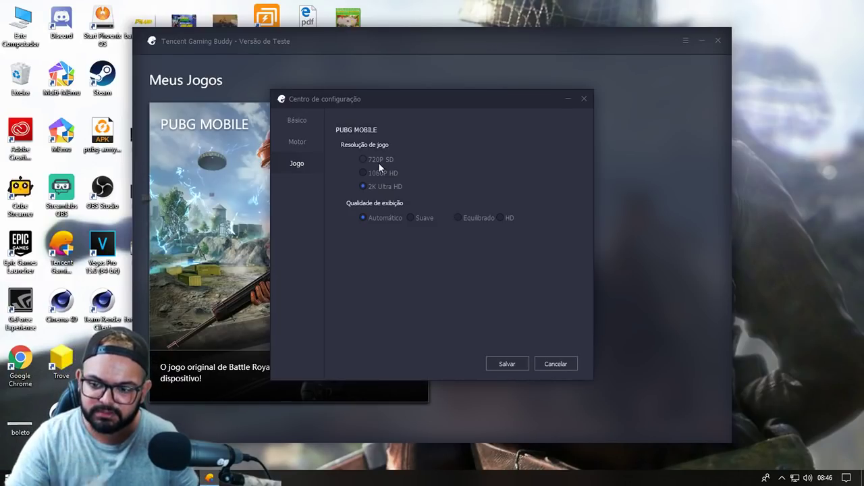
{"action": "left_click", "coordinate": [384, 187]}
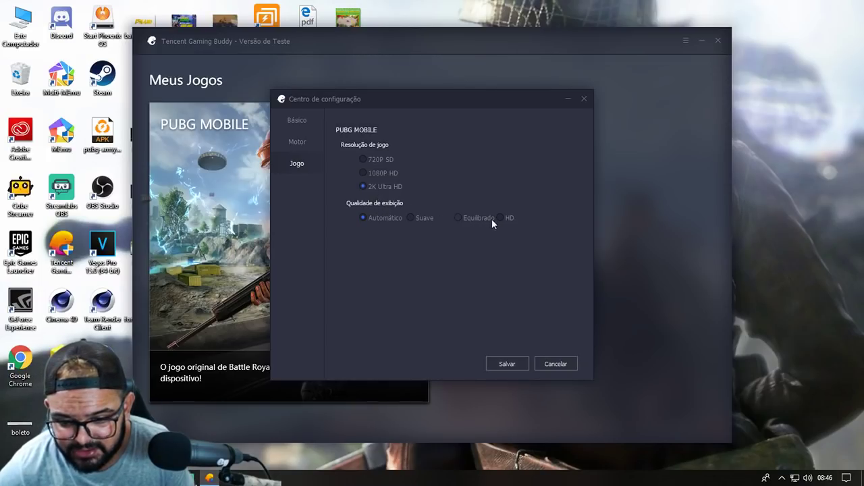
{"action": "left_click", "coordinate": [515, 364]}
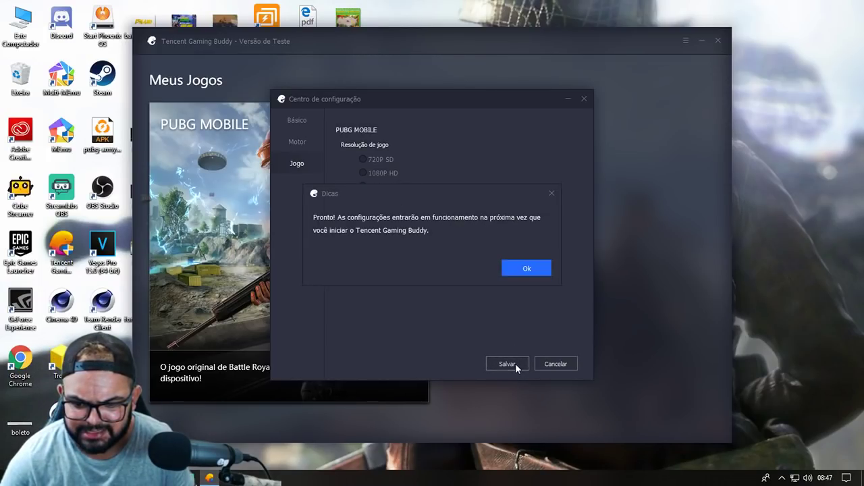
{"action": "left_click", "coordinate": [526, 269]}
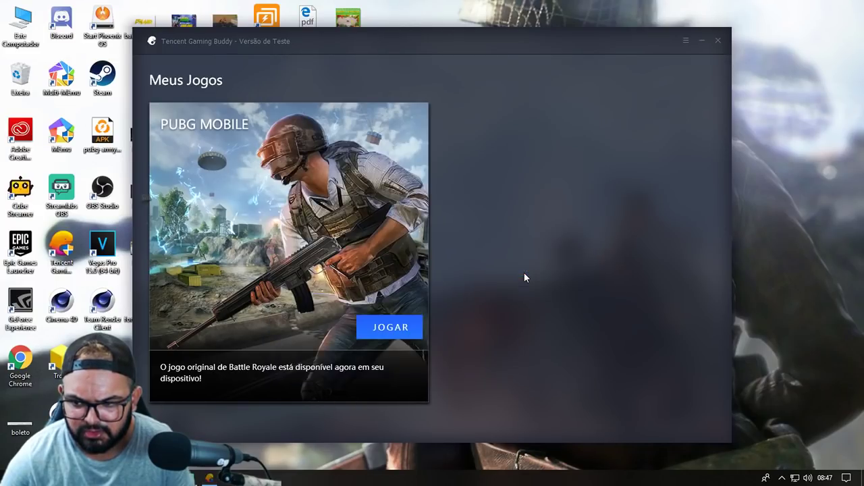
Step: Close Tencent Gaming Buddy, relaunch it from the desktop, and start PUBG MOBILE
{"action": "left_click", "coordinate": [718, 40]}
{"action": "left_click", "coordinate": [782, 478]}
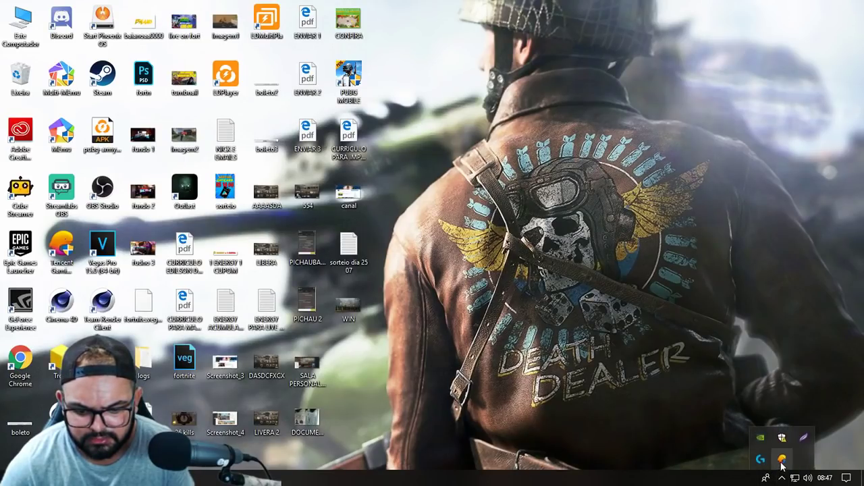
{"action": "double_click", "coordinate": [59, 238]}
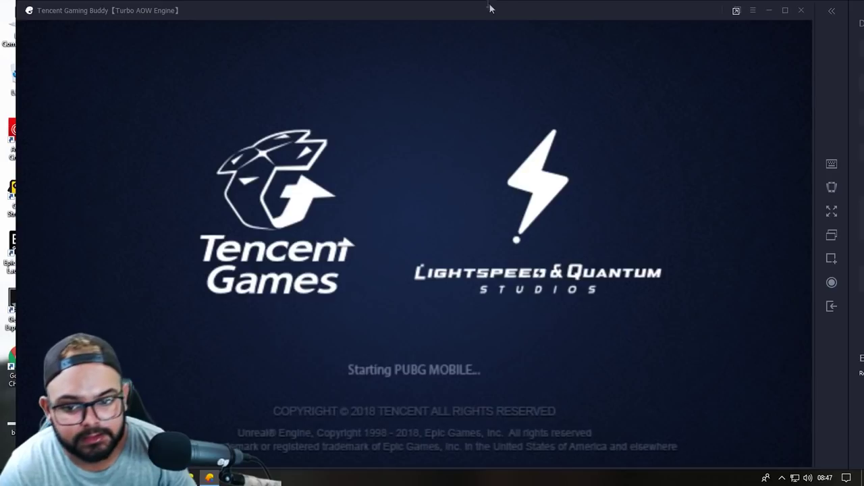
{"action": "mouse_move", "coordinate": [490, 9]}
{"action": "left_mouse_down"}
{"action": "mouse_move", "coordinate": [378, 22]}
{"action": "mouse_move", "coordinate": [483, 25]}
{"action": "mouse_move", "coordinate": [533, 16]}
{"action": "mouse_move", "coordinate": [482, 9]}
{"action": "left_mouse_up"}
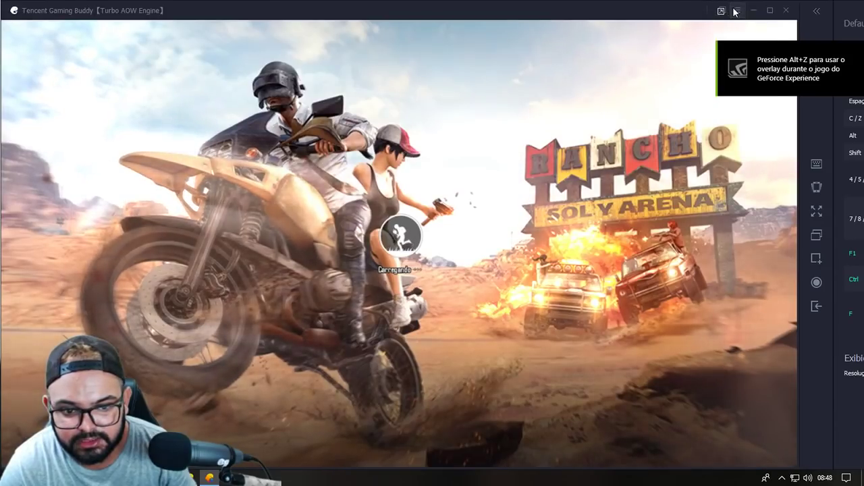
Step: Turn on the emulator's FPS display, and dismiss the emulator notice and the outfit promotion to reach the game lobby
{"action": "left_click", "coordinate": [736, 11]}
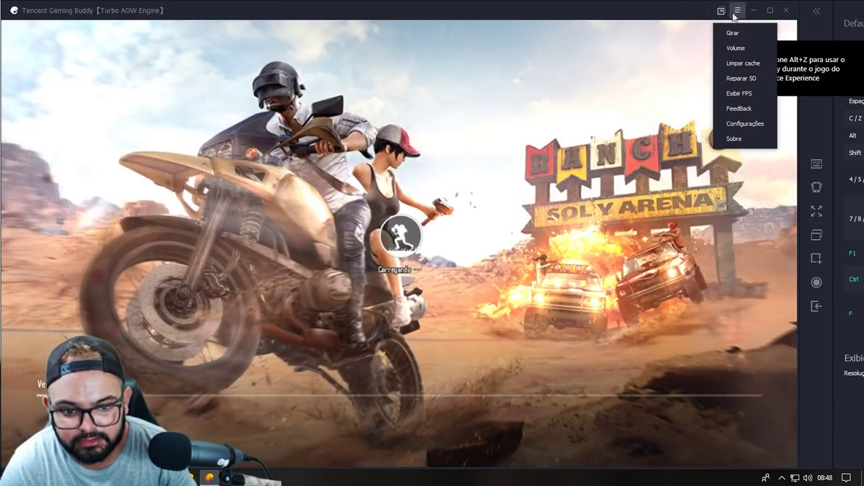
{"action": "left_click", "coordinate": [739, 93]}
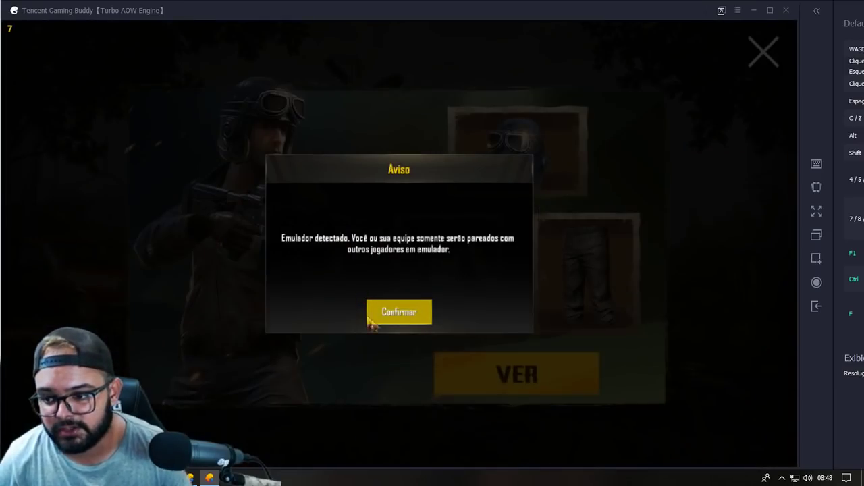
{"action": "left_click", "coordinate": [395, 321]}
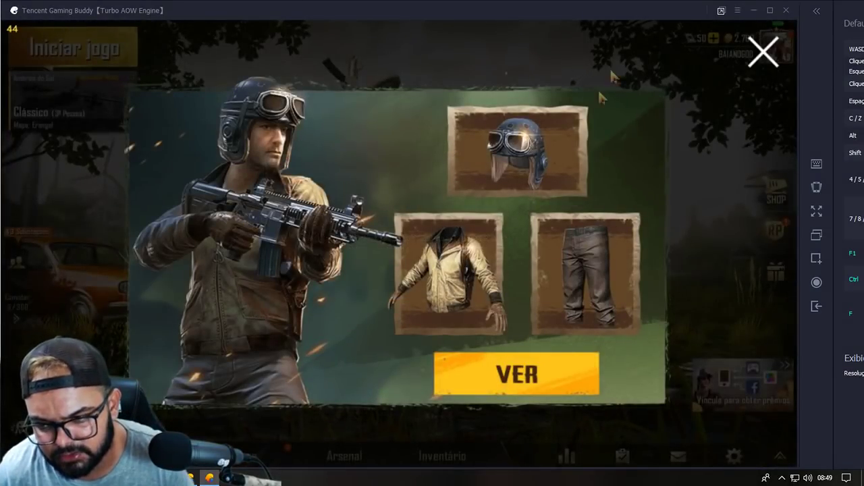
{"action": "left_click", "coordinate": [759, 60]}
{"action": "left_click_drag", "start_coordinate": [454, 154], "coordinate": [472, 216]}
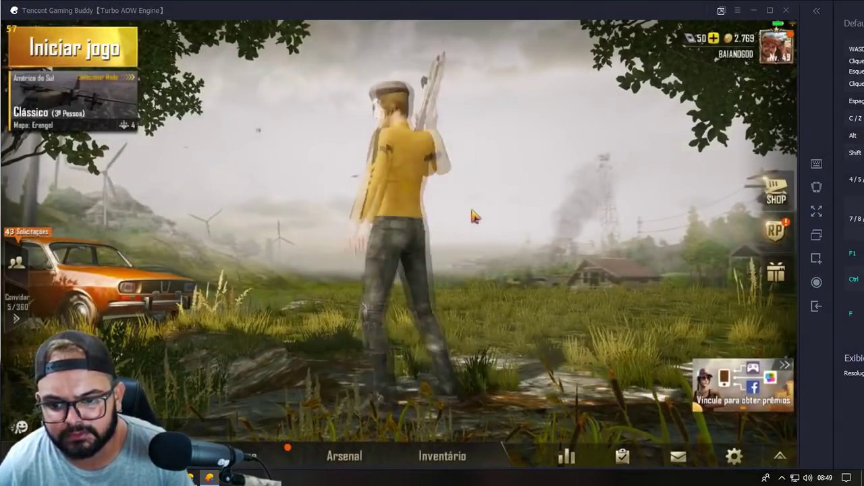
{"action": "left_click_drag", "start_coordinate": [387, 206], "coordinate": [434, 199]}
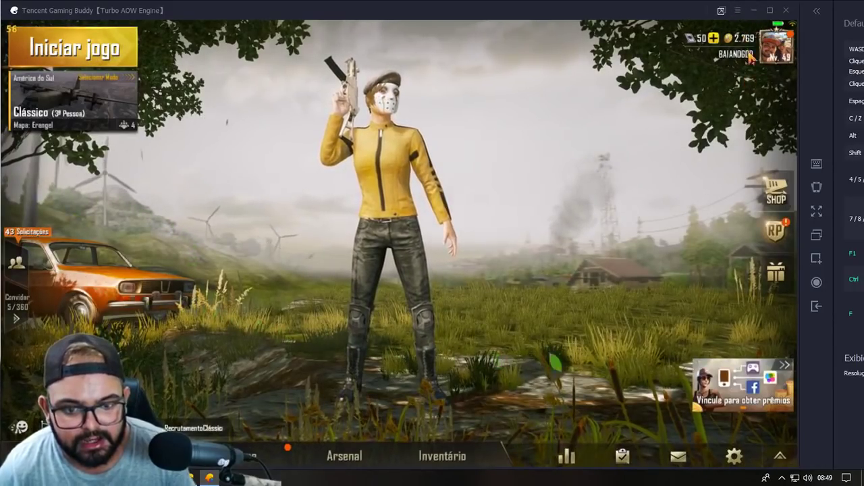
Step: Set the in-game graphics quality to HD with anti-aliasing enabled, apply the change, and return to the lobby
{"action": "left_click", "coordinate": [736, 460]}
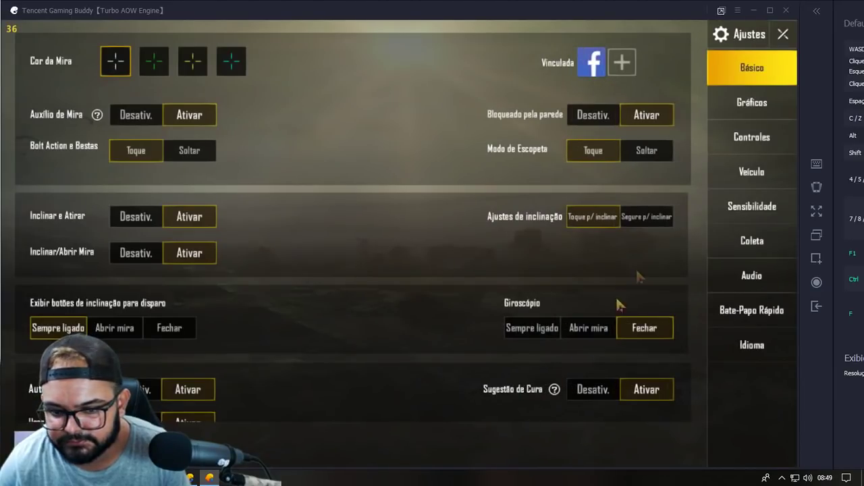
{"action": "left_click", "coordinate": [735, 116]}
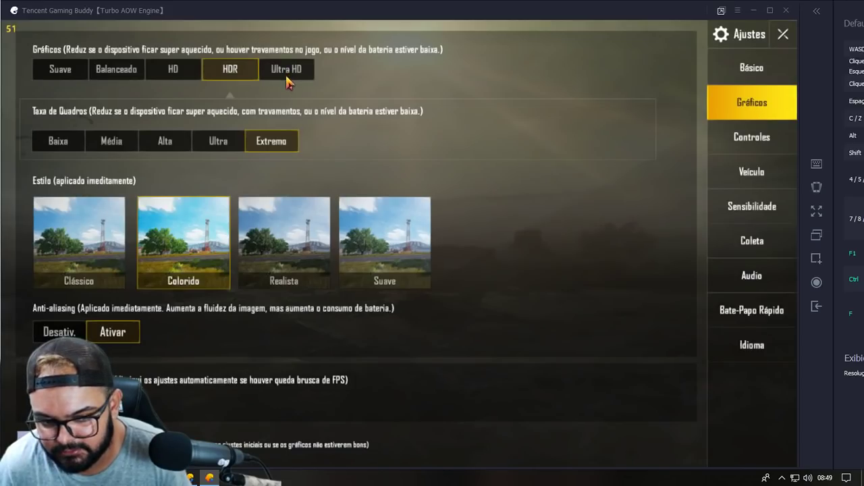
{"action": "left_click", "coordinate": [182, 70]}
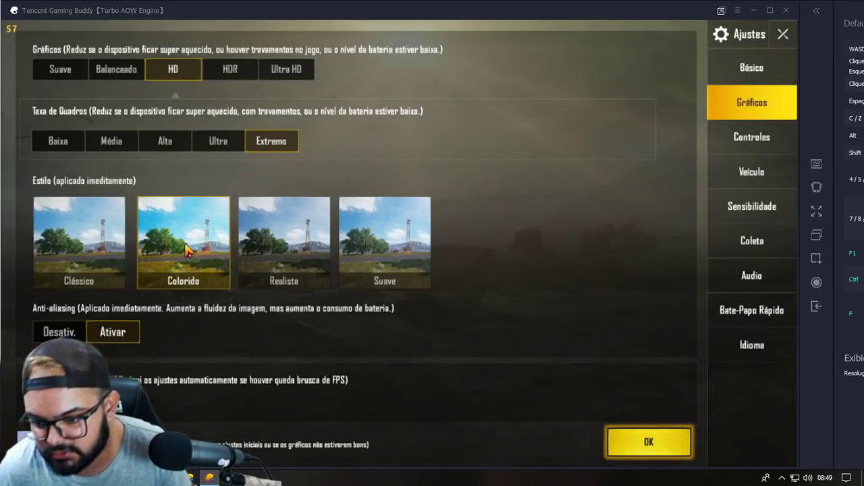
{"action": "left_click", "coordinate": [61, 331]}
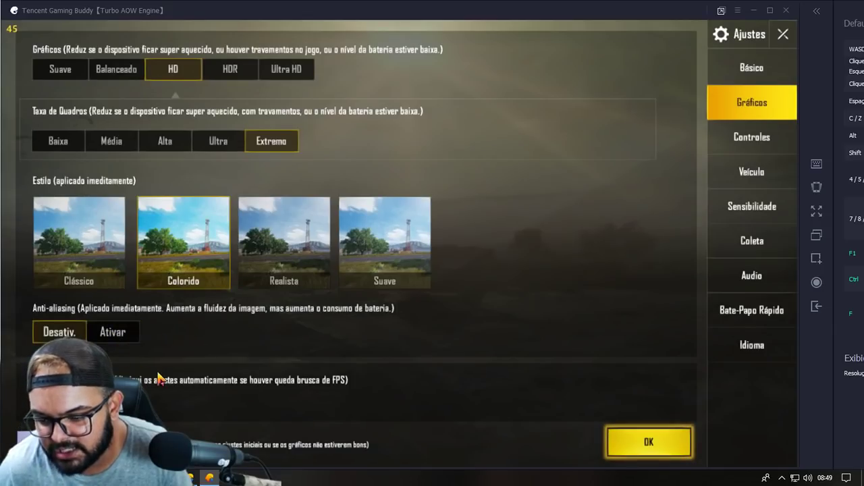
{"action": "left_click", "coordinate": [116, 337]}
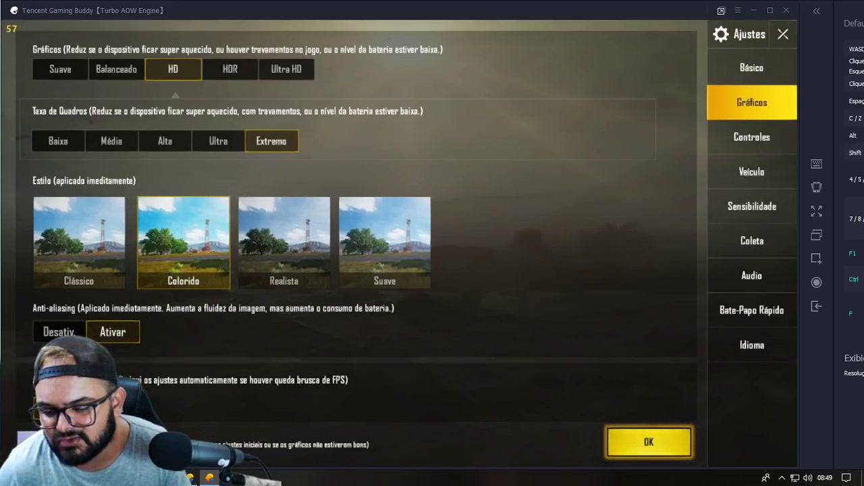
{"action": "scroll", "coordinate": [584, 283], "scroll_direction": "down", "scroll_amount": 1}
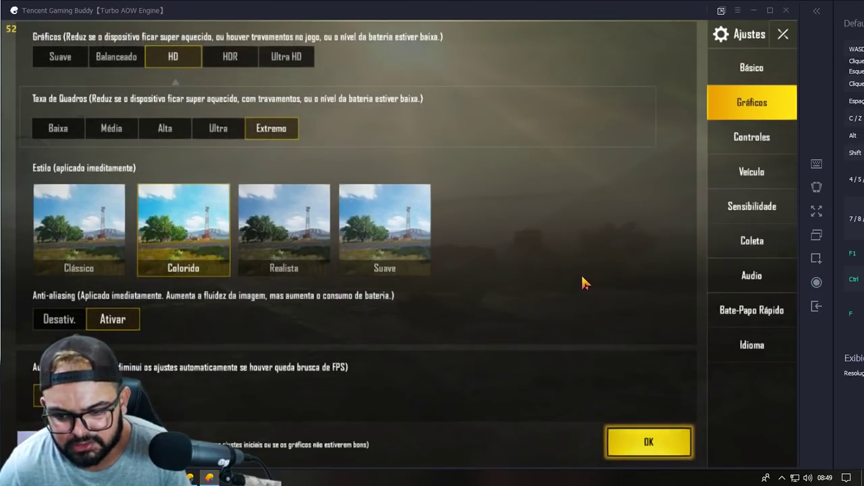
{"action": "scroll", "coordinate": [605, 354], "scroll_direction": "up", "scroll_amount": 1}
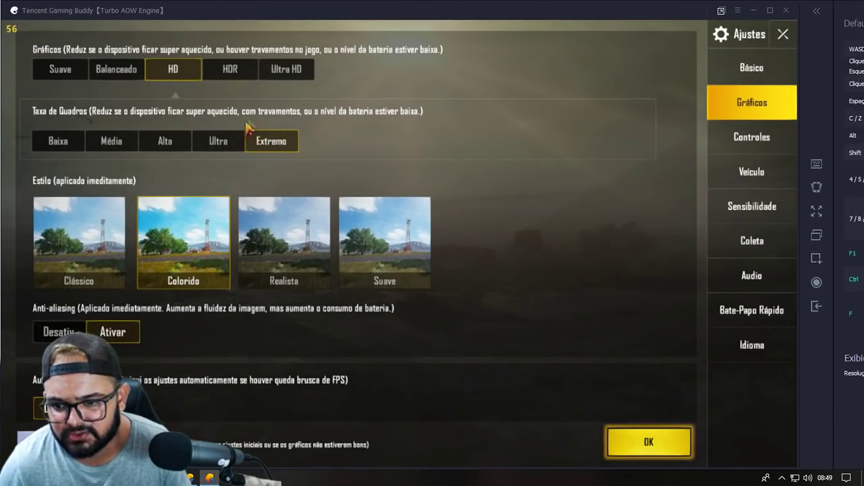
{"action": "left_click", "coordinate": [652, 438]}
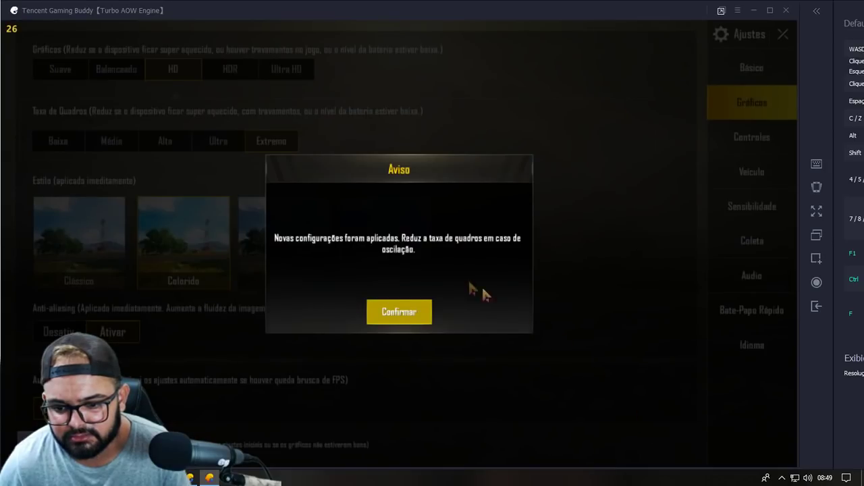
{"action": "left_click", "coordinate": [401, 310]}
{"action": "left_click", "coordinate": [782, 35]}
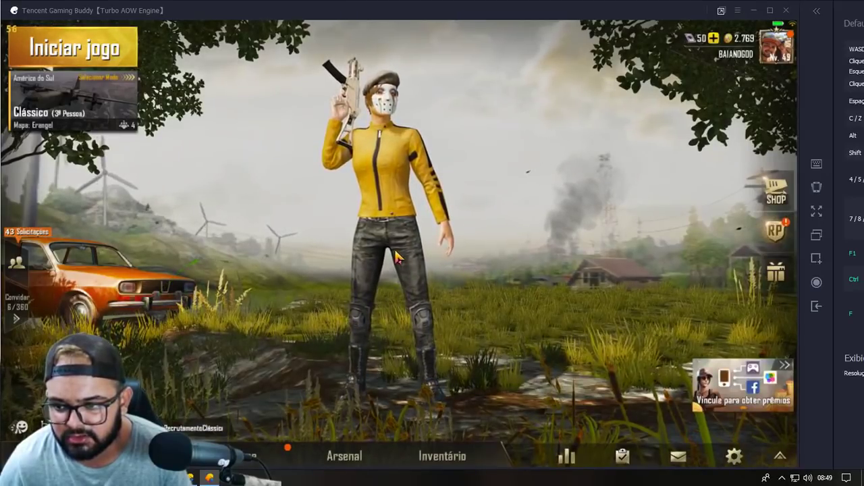
Step: Exit the running PUBG MOBILE game and return to the emulator's game library
{"action": "left_click", "coordinate": [786, 10]}
{"action": "left_click", "coordinate": [428, 258]}
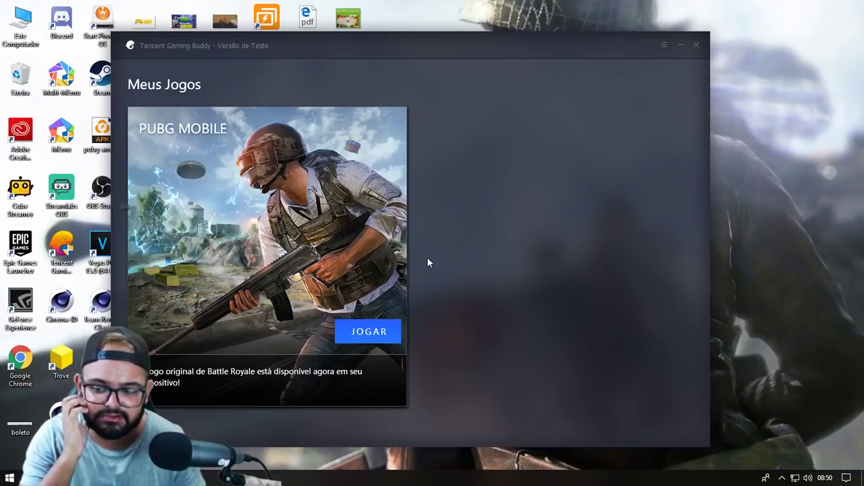
Step: Try balanced anti-aliasing and dedicated GPU priority off and on in the engine settings, check the game settings, and cancel the changes
{"action": "left_click", "coordinate": [664, 46]}
{"action": "left_click", "coordinate": [669, 90]}
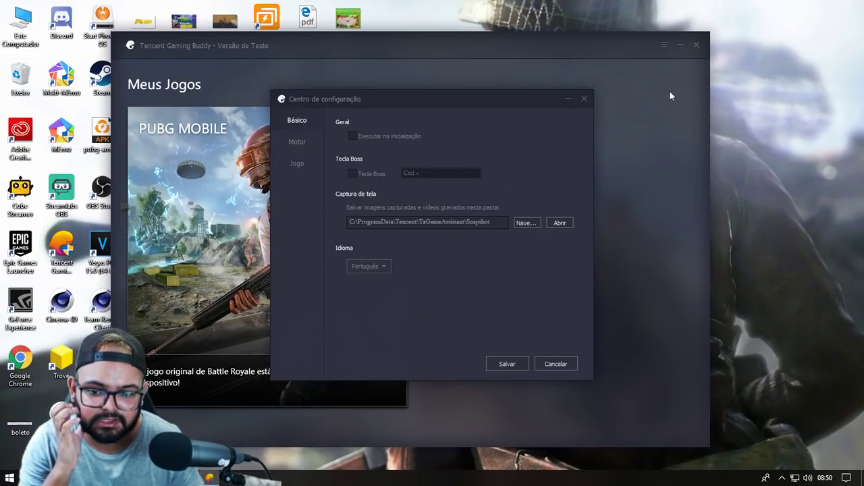
{"action": "left_click", "coordinate": [304, 144]}
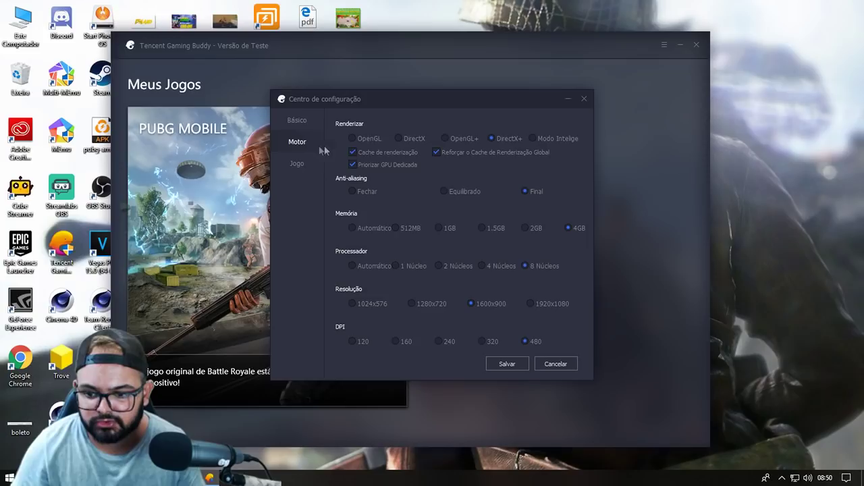
{"action": "mouse_move", "coordinate": [469, 143]}
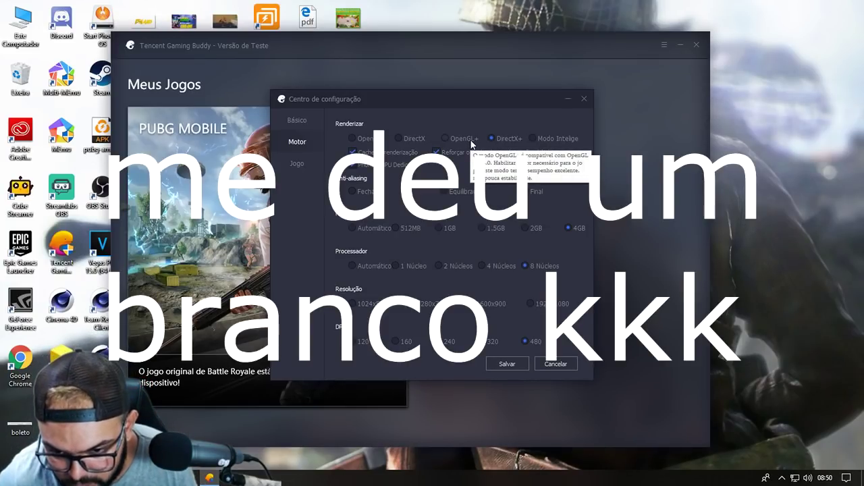
{"action": "mouse_move", "coordinate": [354, 173]}
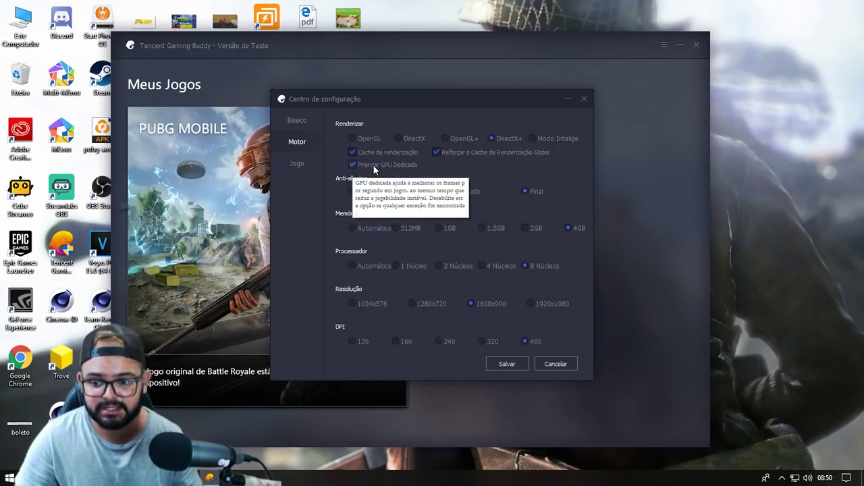
{"action": "left_click", "coordinate": [374, 166]}
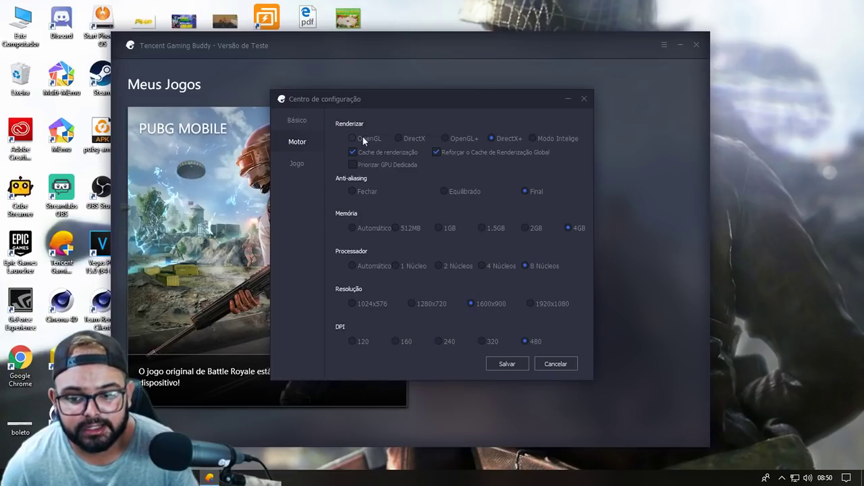
{"action": "left_click", "coordinate": [445, 192]}
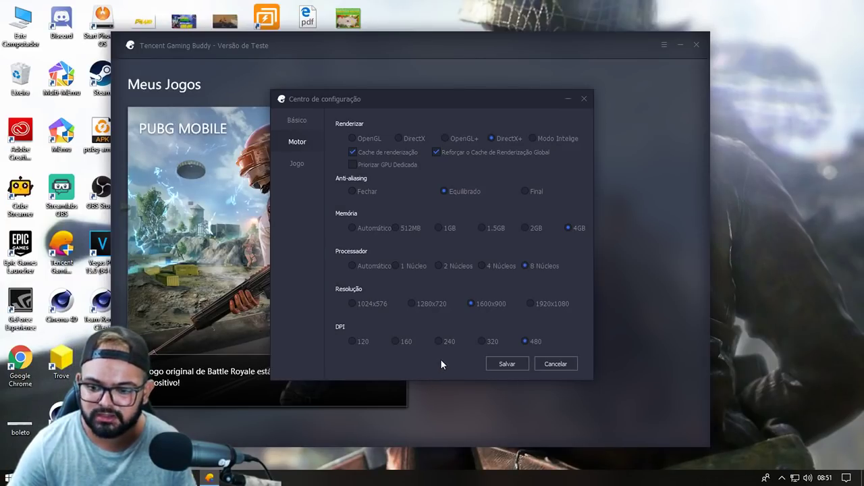
{"action": "left_click", "coordinate": [352, 164]}
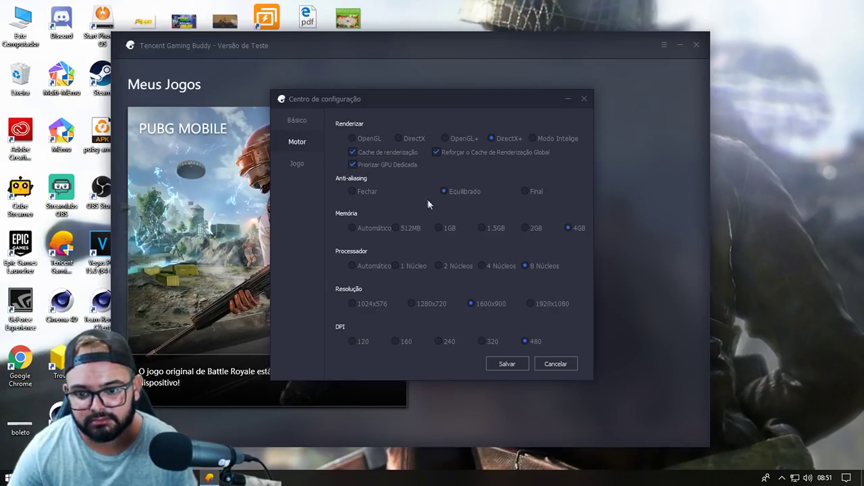
{"action": "left_click", "coordinate": [300, 165]}
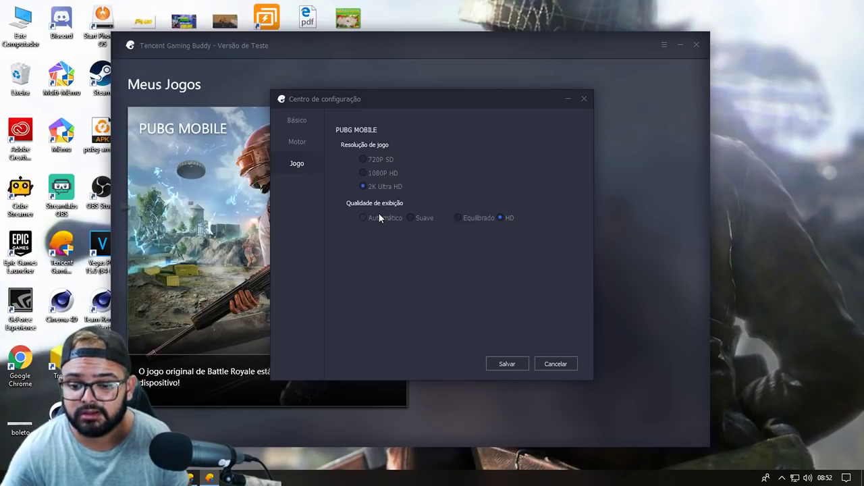
{"action": "left_click", "coordinate": [557, 363]}
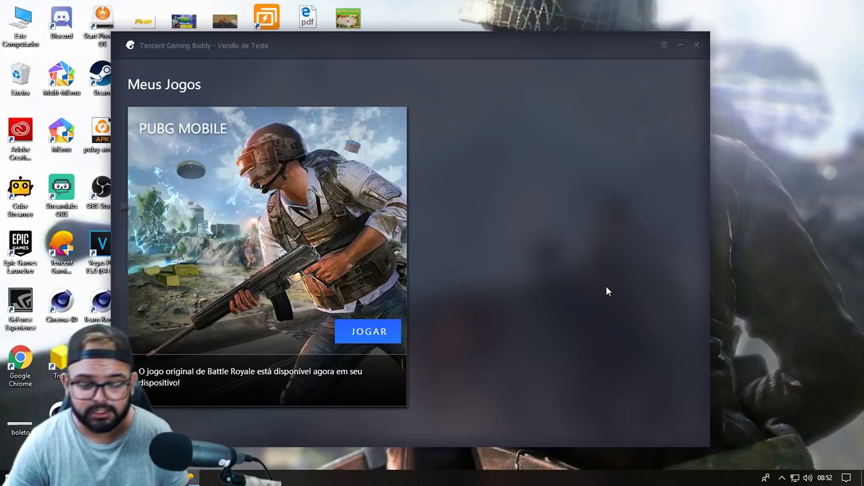
Step: Launch PUBG MOBILE from the game library and start the game past the keymapping update notice
{"action": "left_click", "coordinate": [368, 332]}
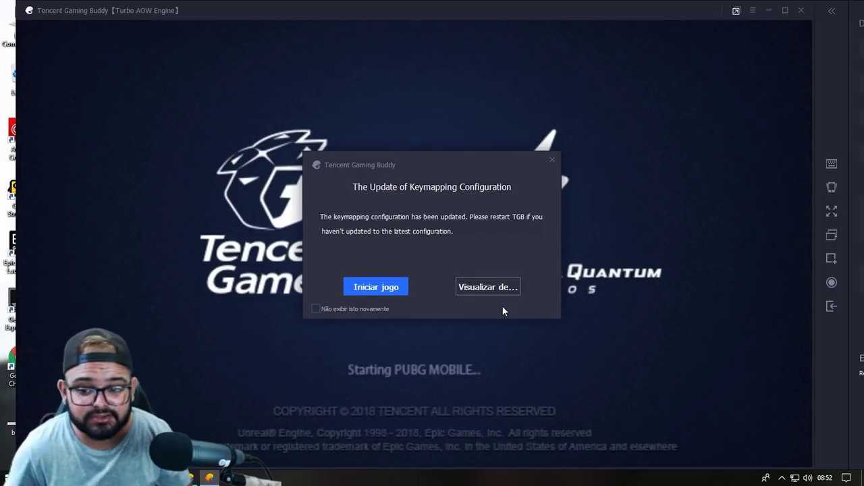
{"action": "left_click", "coordinate": [370, 286]}
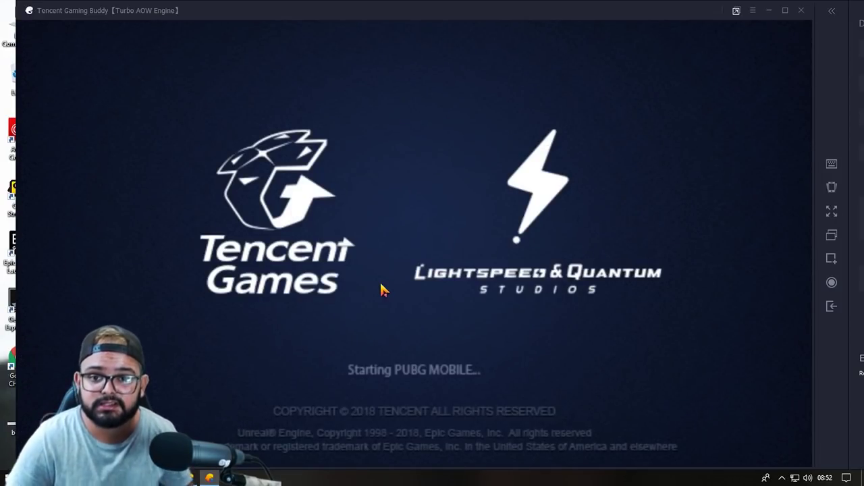